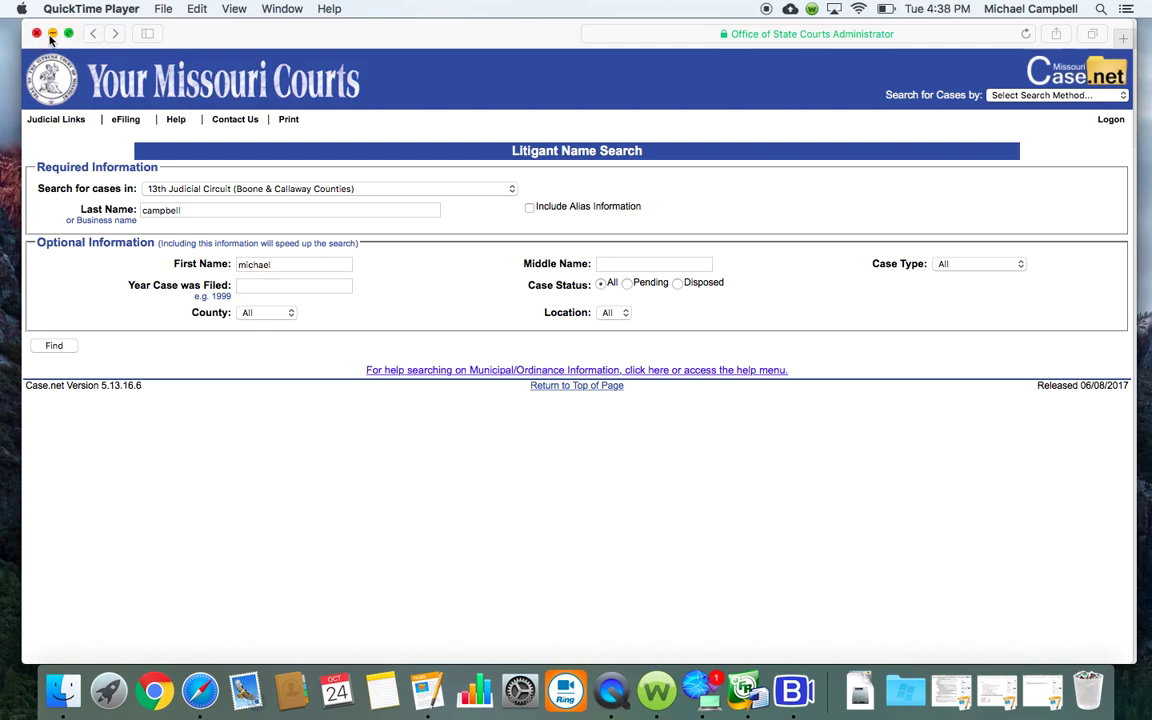
Open the 'Case.net - Missouri Courts' Google result and verify the site's secure certificate.
{"action": "left_click_drag", "start_coordinate": [190, 38], "coordinate": [309, 39]}
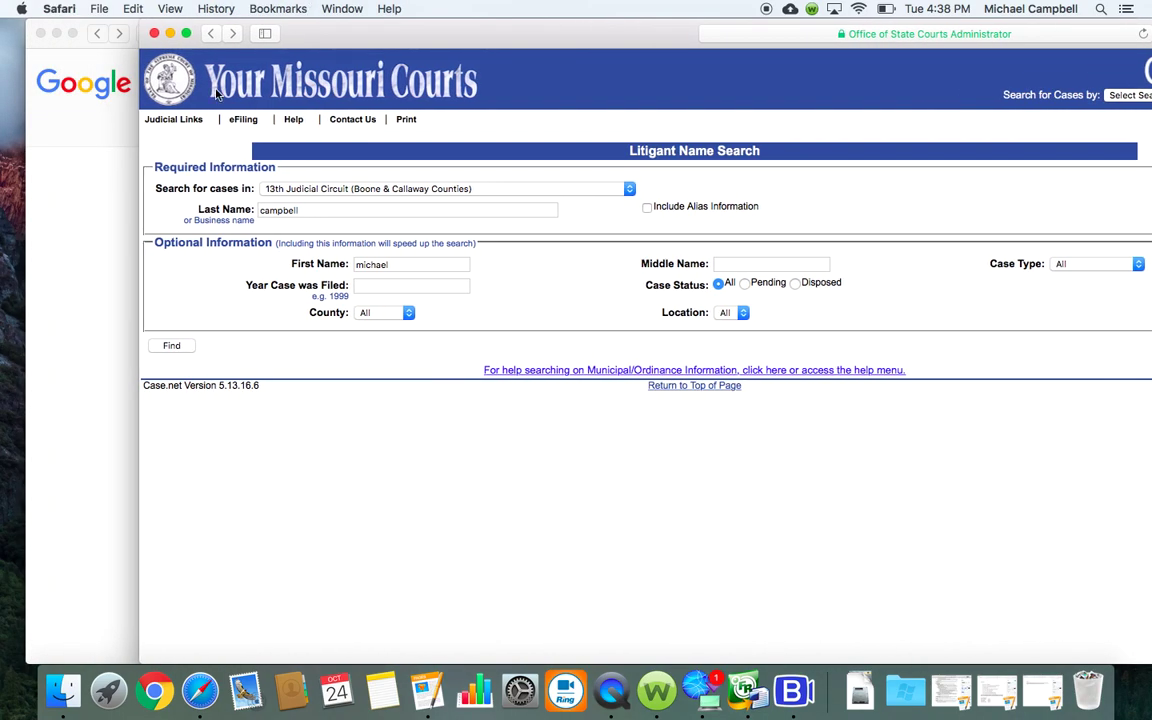
{"action": "left_click", "coordinate": [113, 199]}
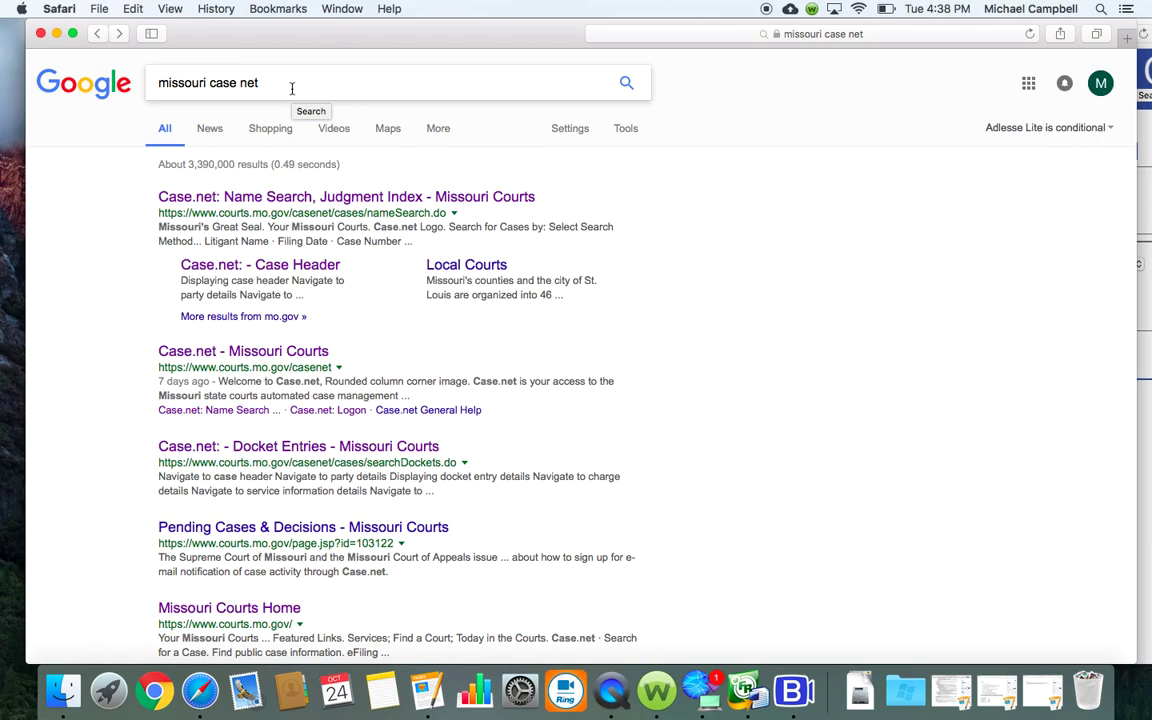
{"action": "left_click", "coordinate": [270, 358]}
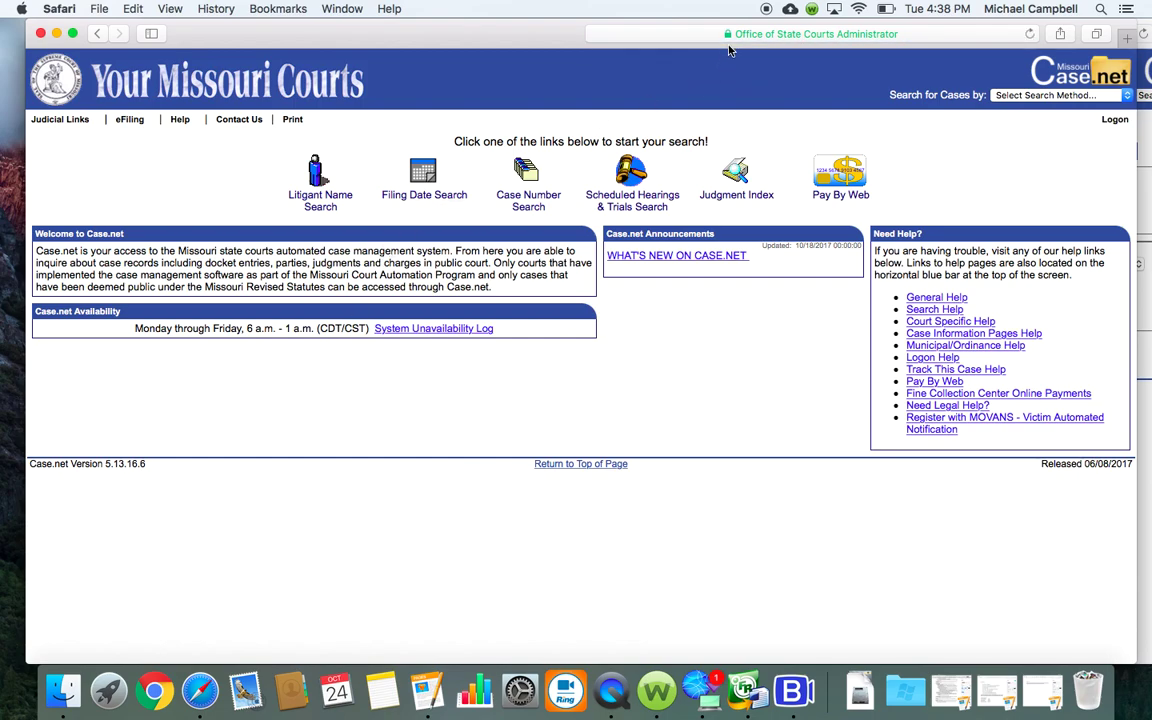
{"action": "left_click", "coordinate": [729, 34]}
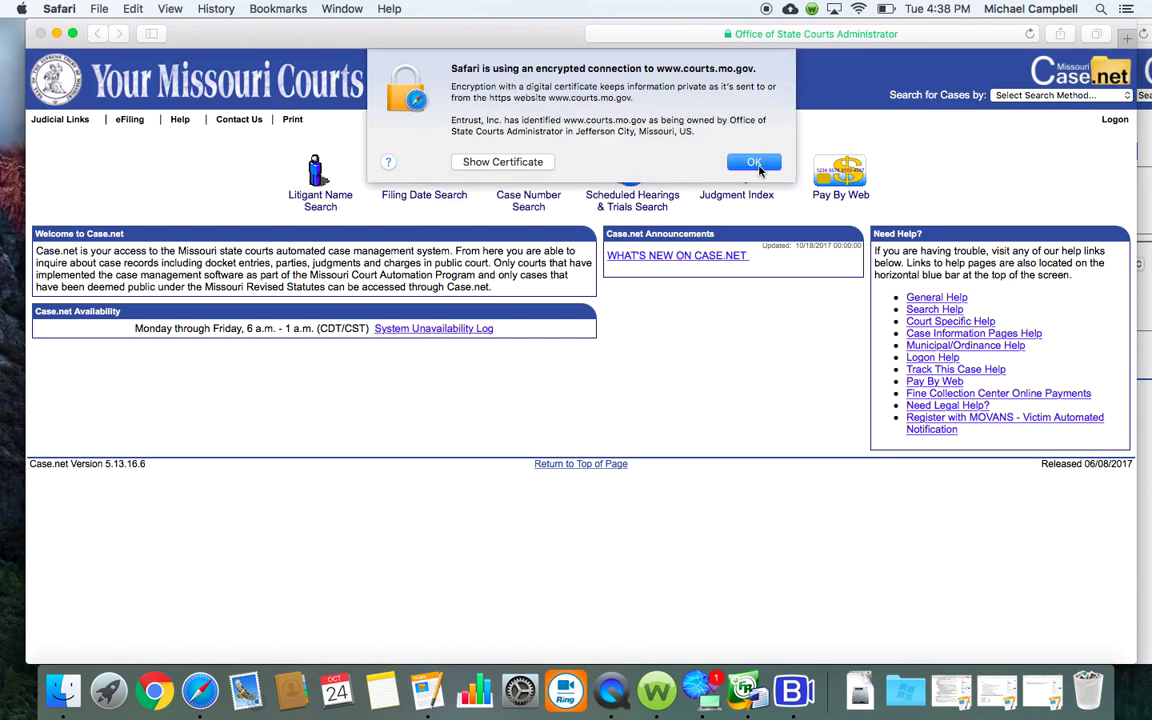
{"action": "left_click", "coordinate": [748, 162]}
{"action": "left_click", "coordinate": [740, 34]}
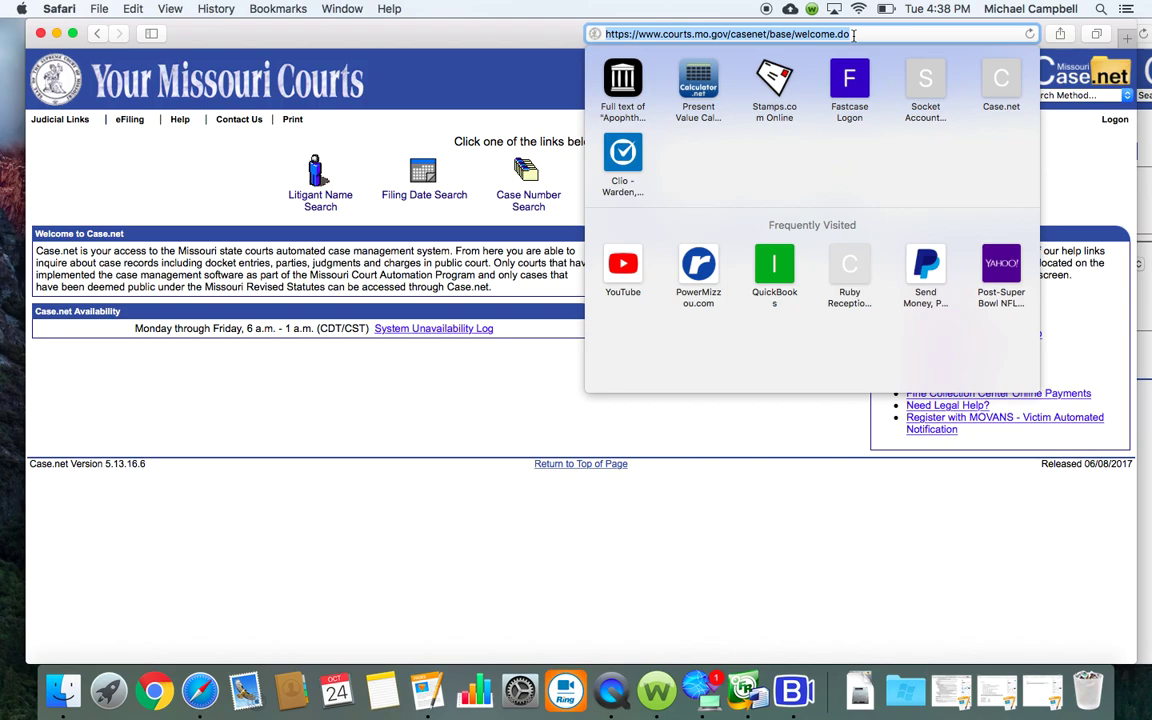
{"action": "left_click", "coordinate": [518, 231]}
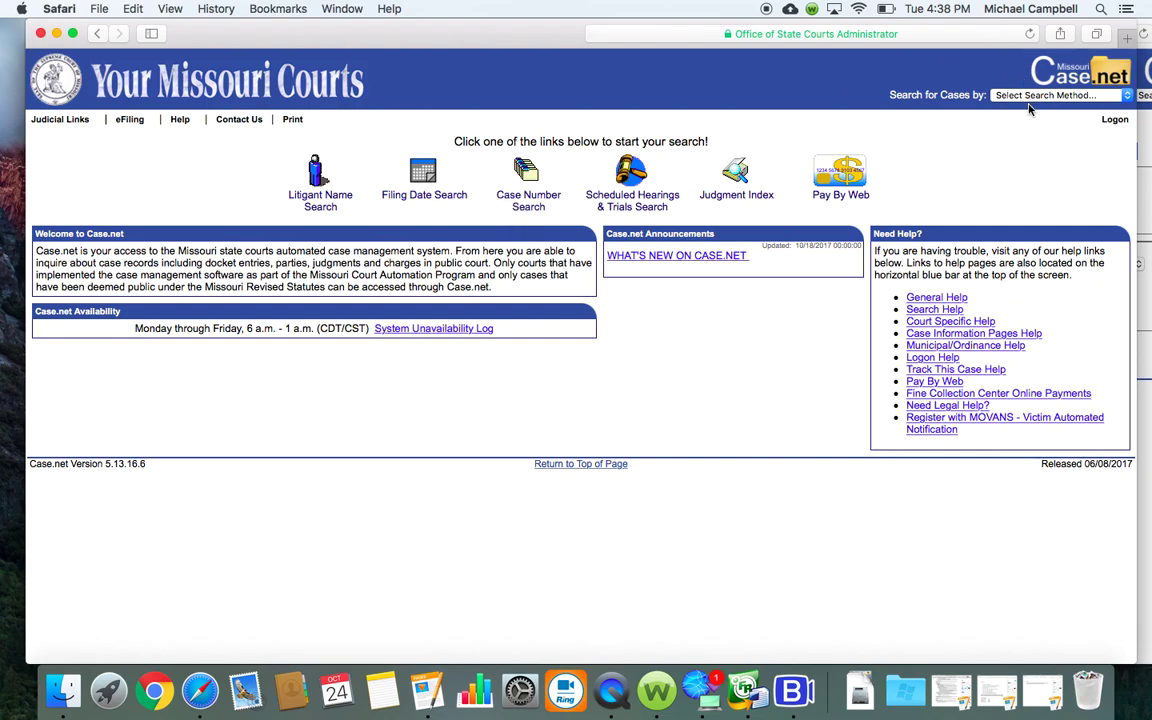
Switch the search method to Case Number and open the Case Number Search form for All Participating Courts.
{"action": "key", "text": "super+grave"}
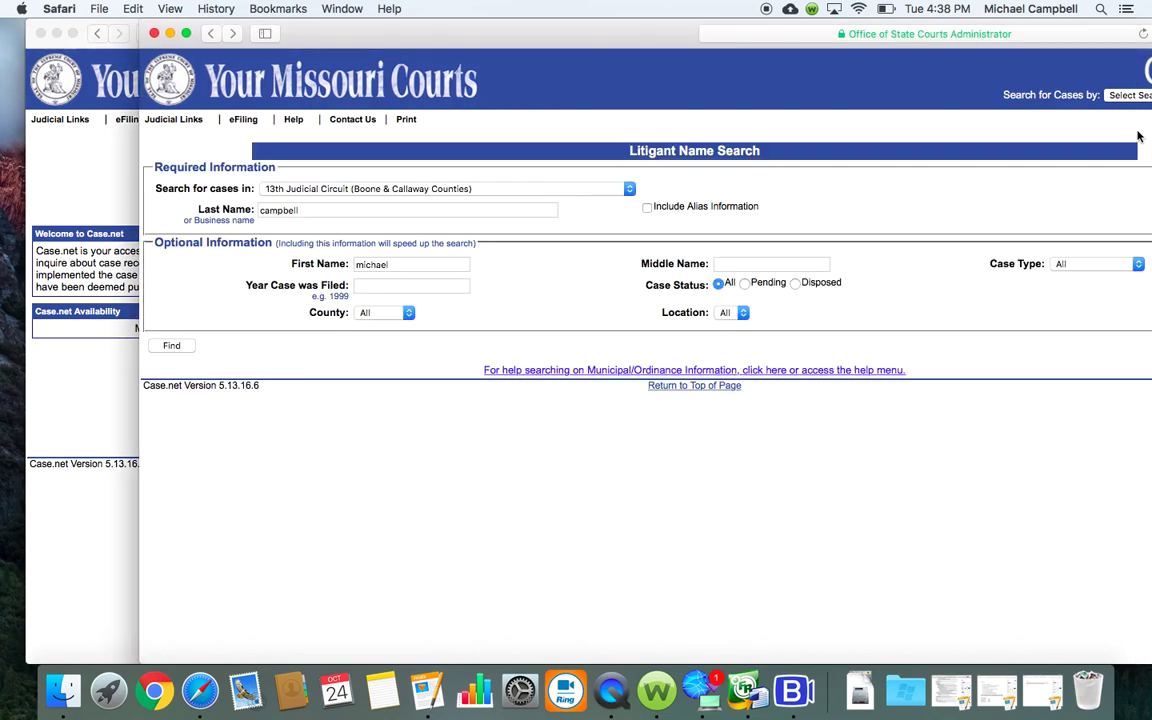
{"action": "left_click", "coordinate": [1127, 97]}
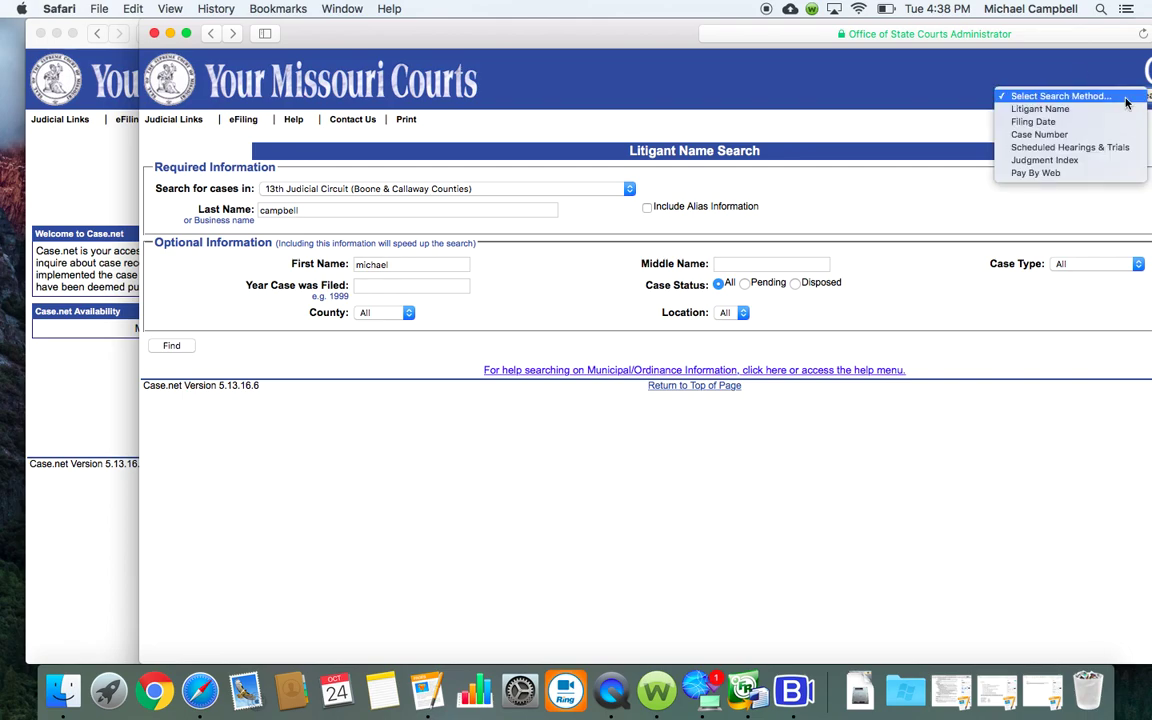
{"action": "left_click", "coordinate": [1100, 143]}
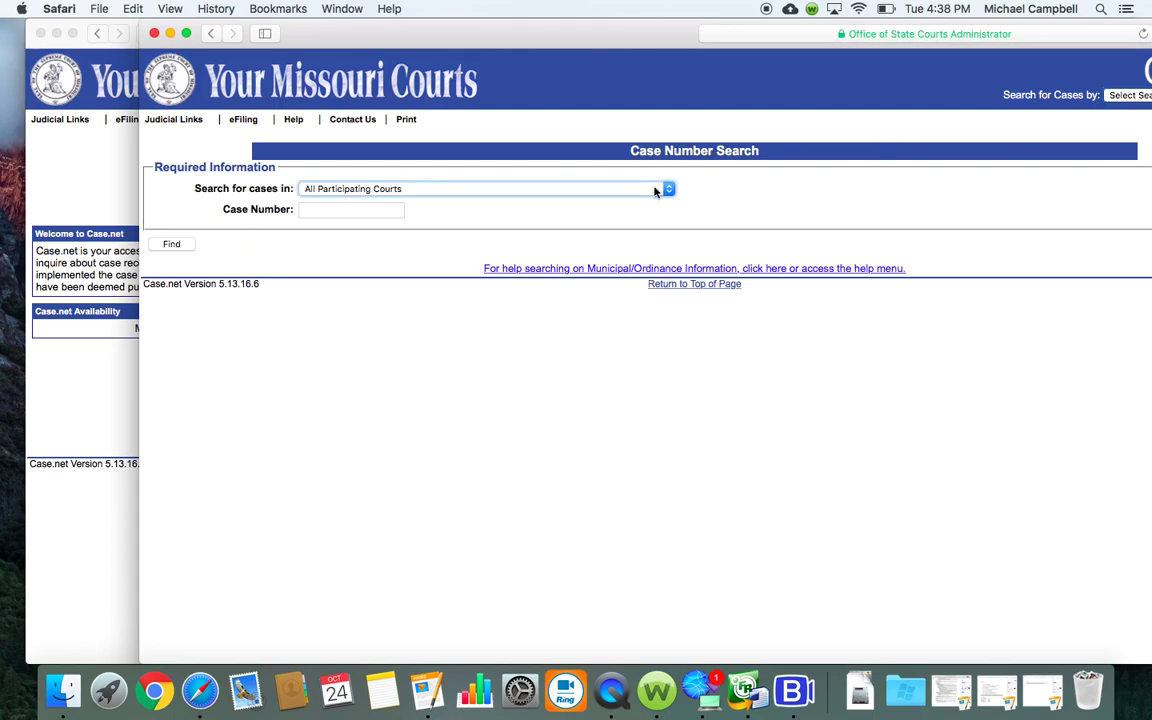
{"action": "left_click_drag", "start_coordinate": [594, 35], "coordinate": [548, 34]}
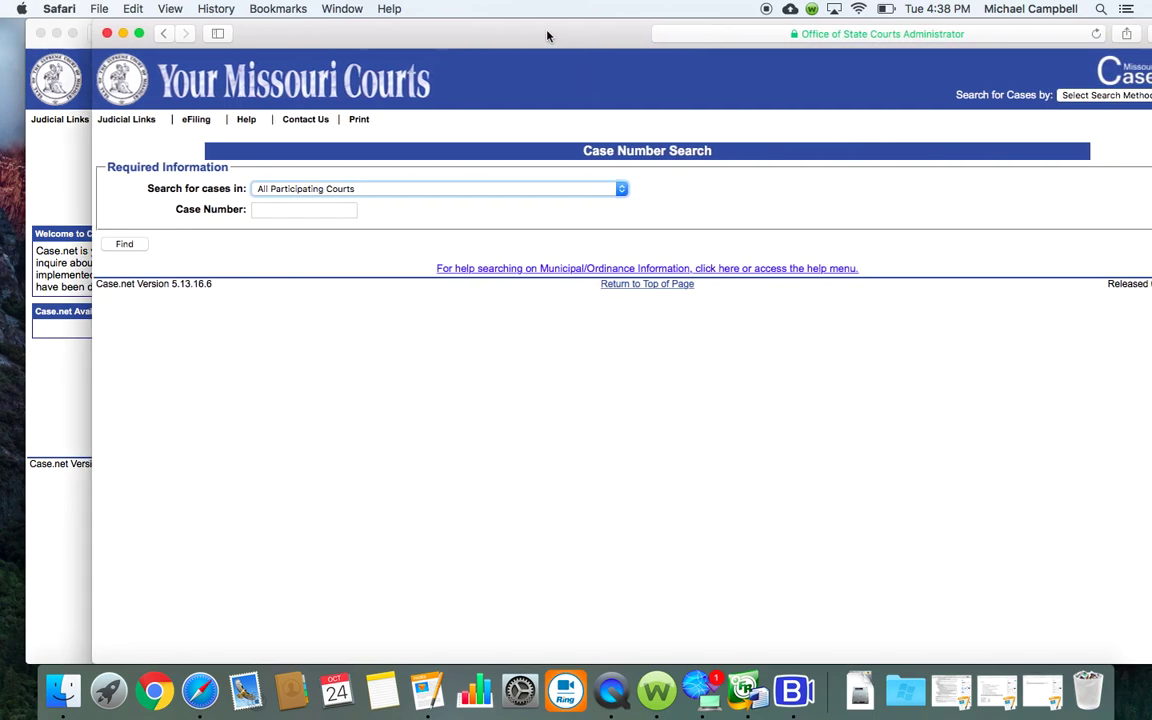
{"action": "left_click", "coordinate": [1078, 95]}
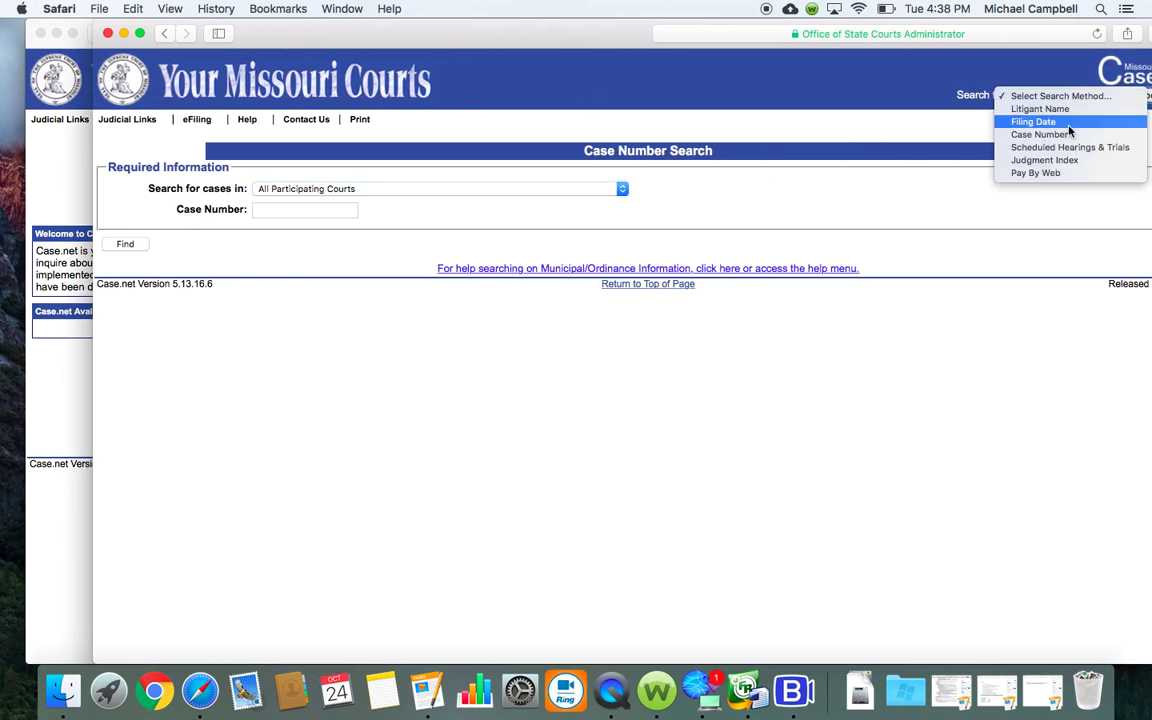
{"action": "left_click", "coordinate": [66, 191]}
{"action": "left_click", "coordinate": [62, 210]}
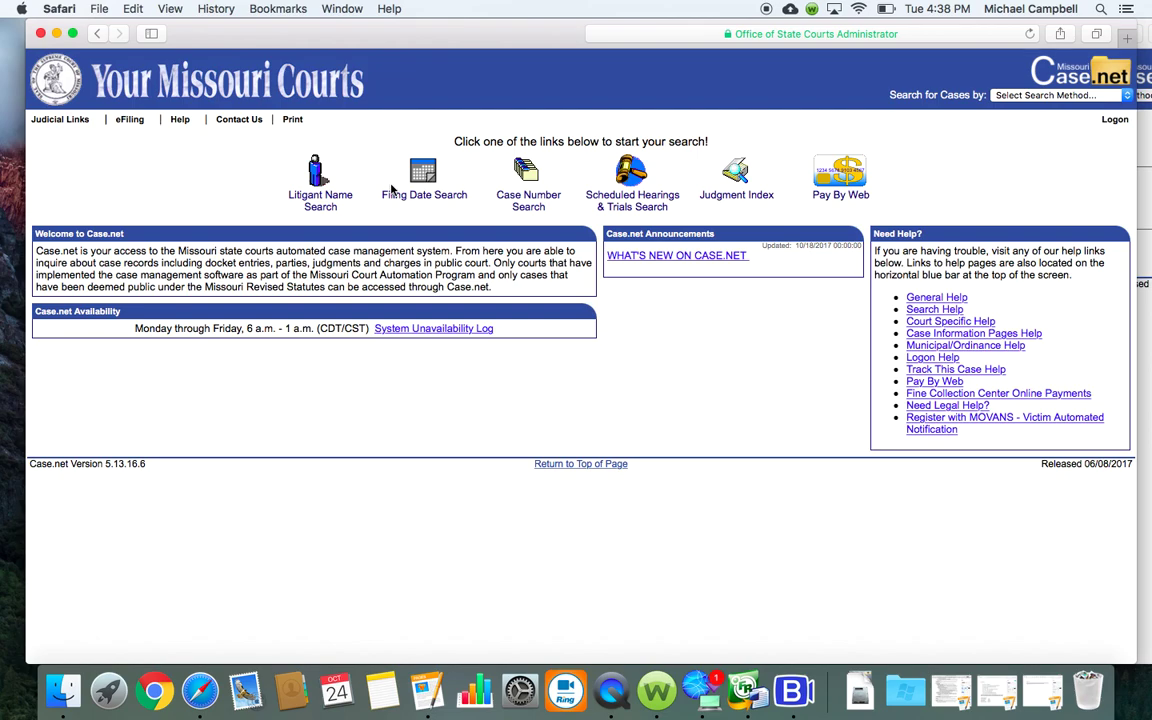
{"action": "left_click", "coordinate": [528, 198]}
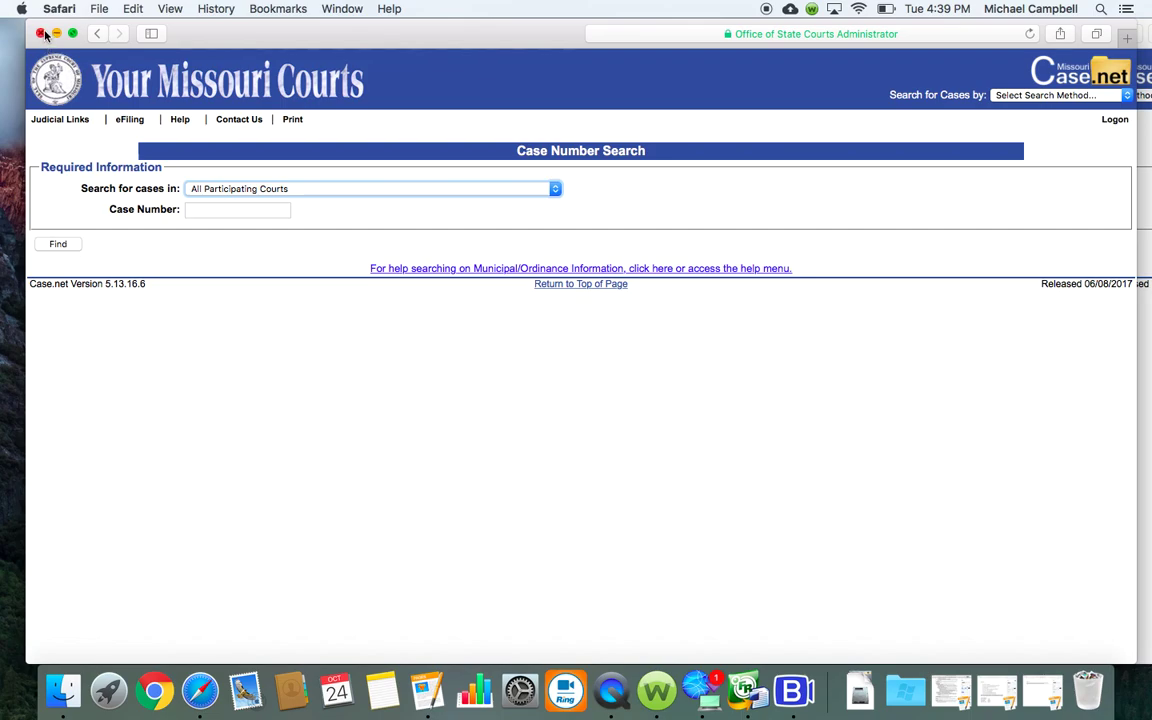
Restore the earlier Litigant Name Search page, then reopen Case.net - Missouri Courts from Google.
{"action": "left_click_drag", "start_coordinate": [324, 34], "coordinate": [287, 18]}
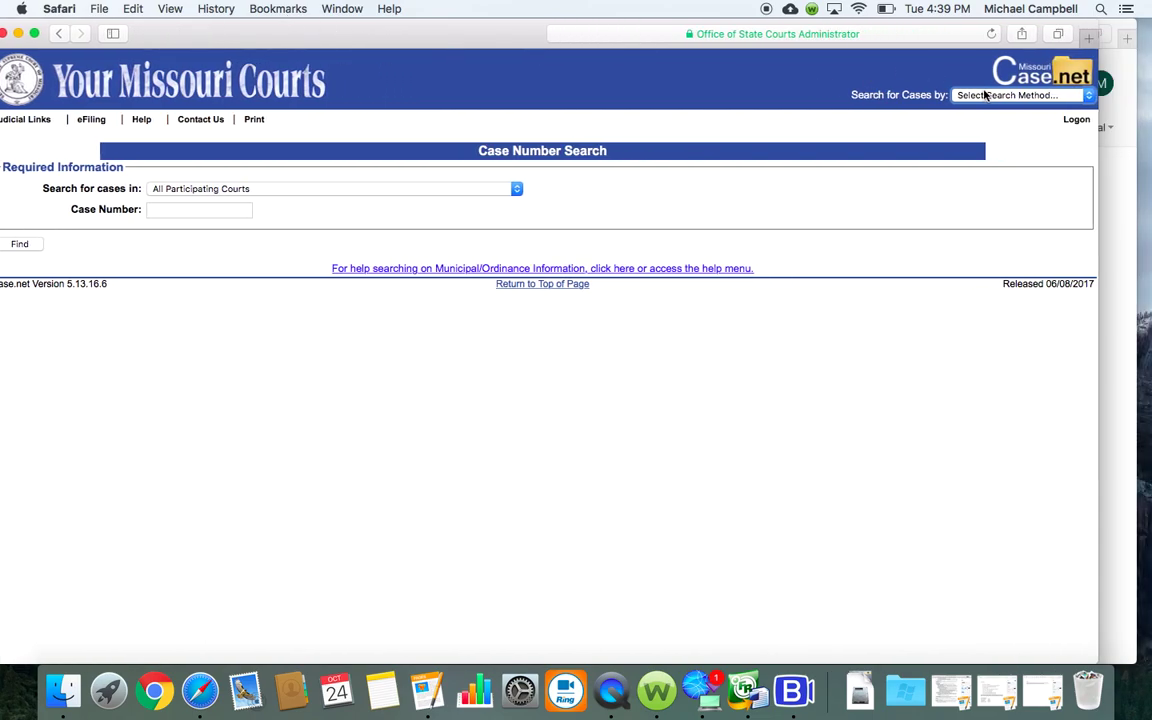
{"action": "left_click", "coordinate": [58, 34]}
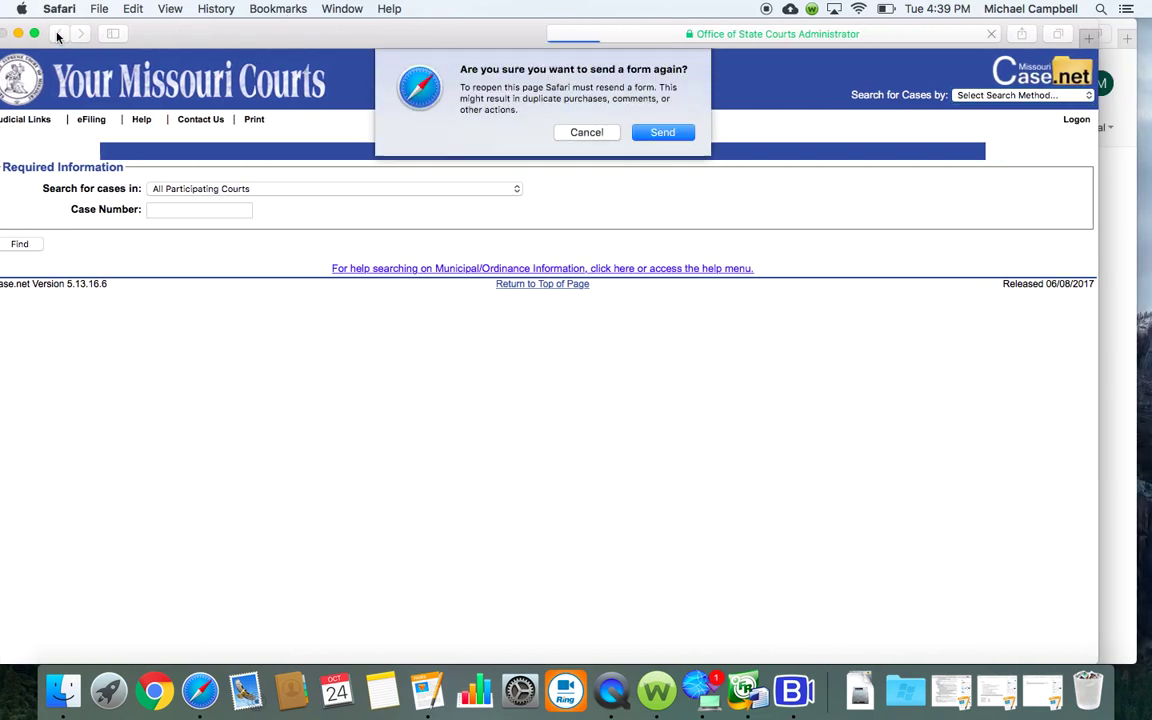
{"action": "left_click", "coordinate": [664, 133]}
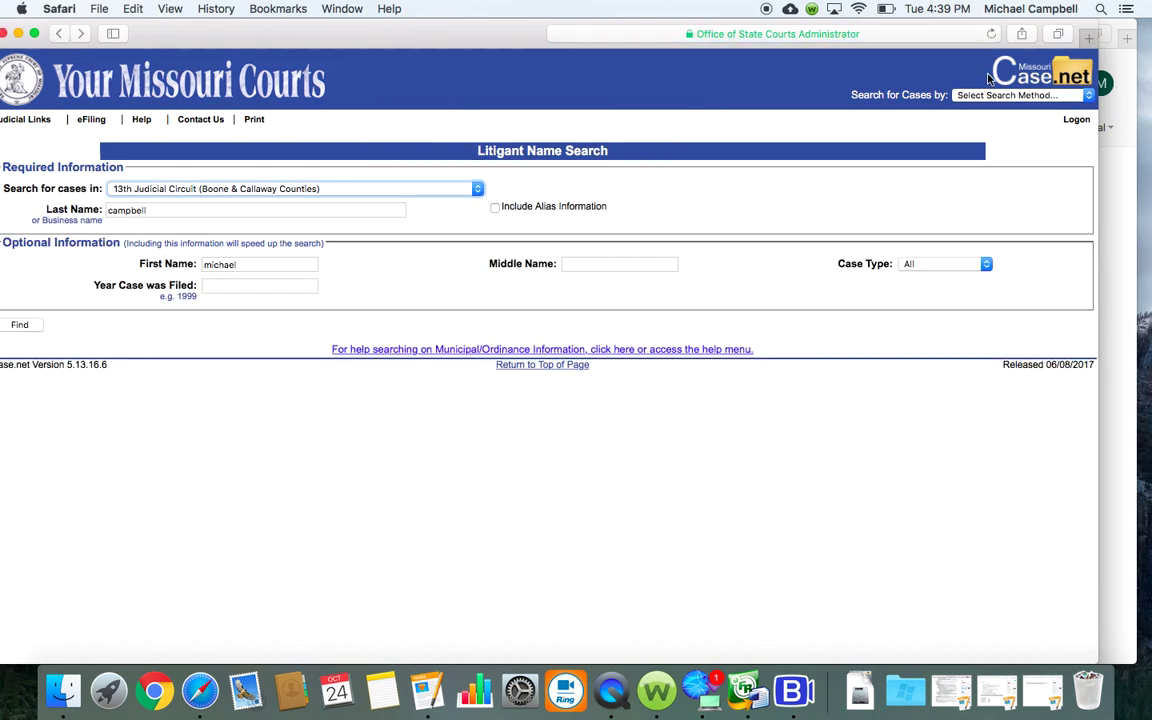
{"action": "left_click", "coordinate": [1000, 96]}
{"action": "key", "text": "Escape"}
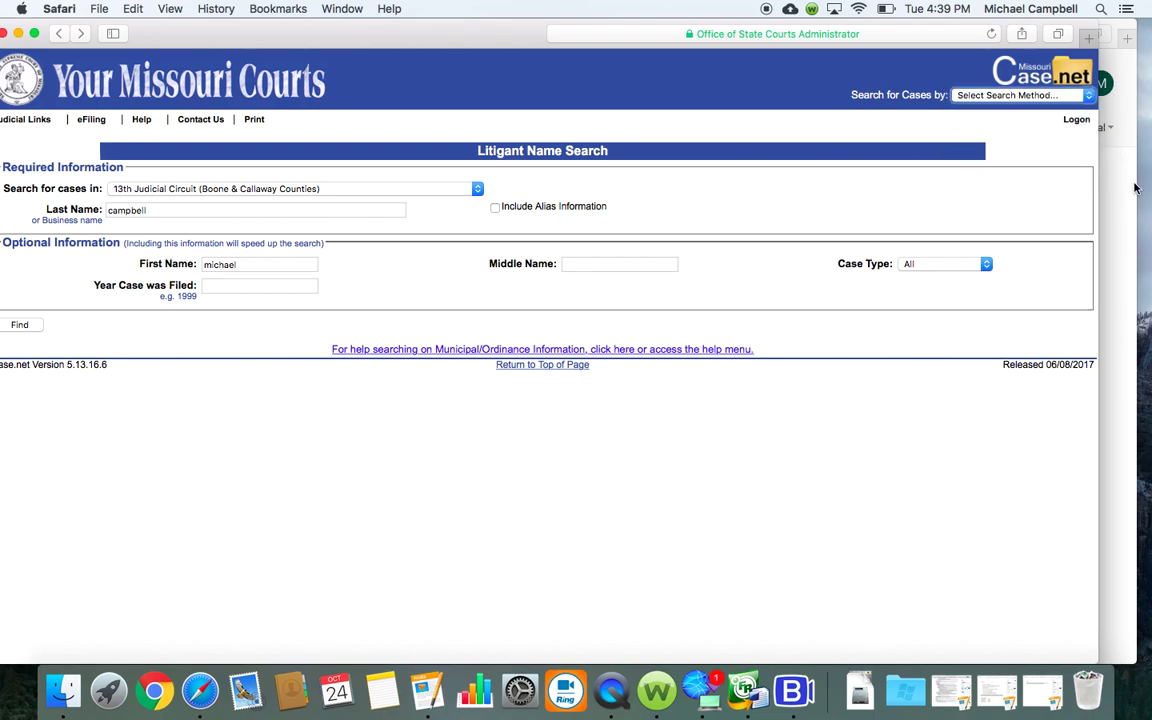
{"action": "left_click", "coordinate": [1124, 252]}
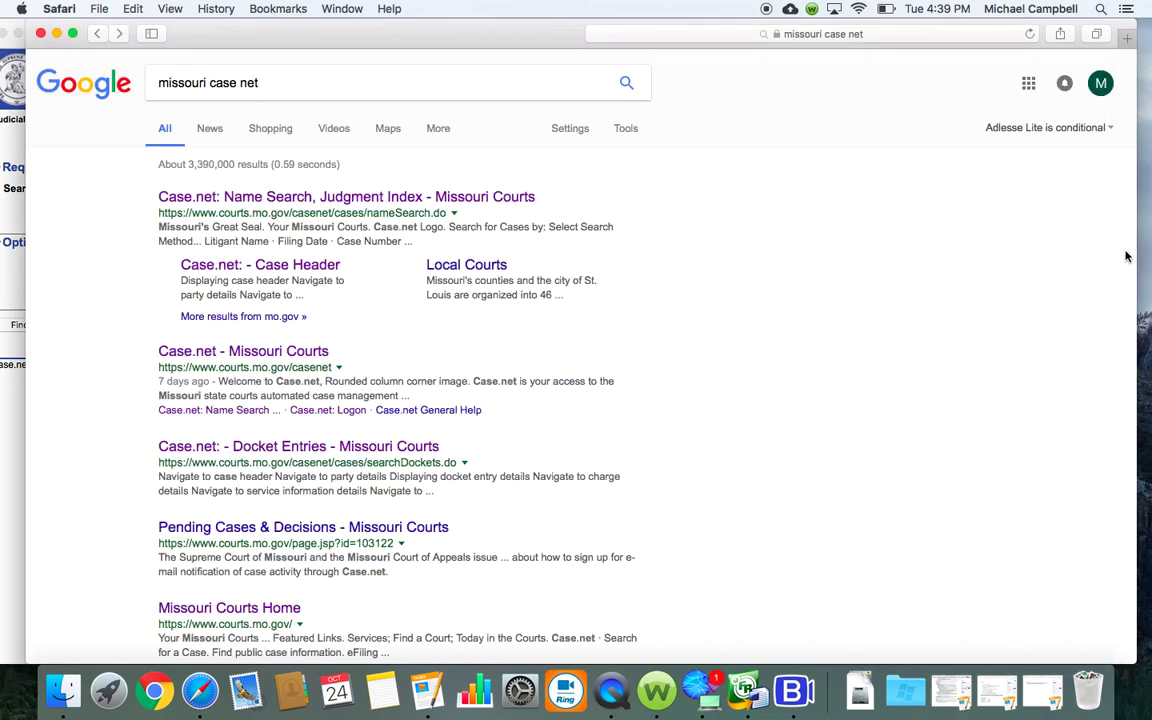
{"action": "left_click", "coordinate": [277, 350]}
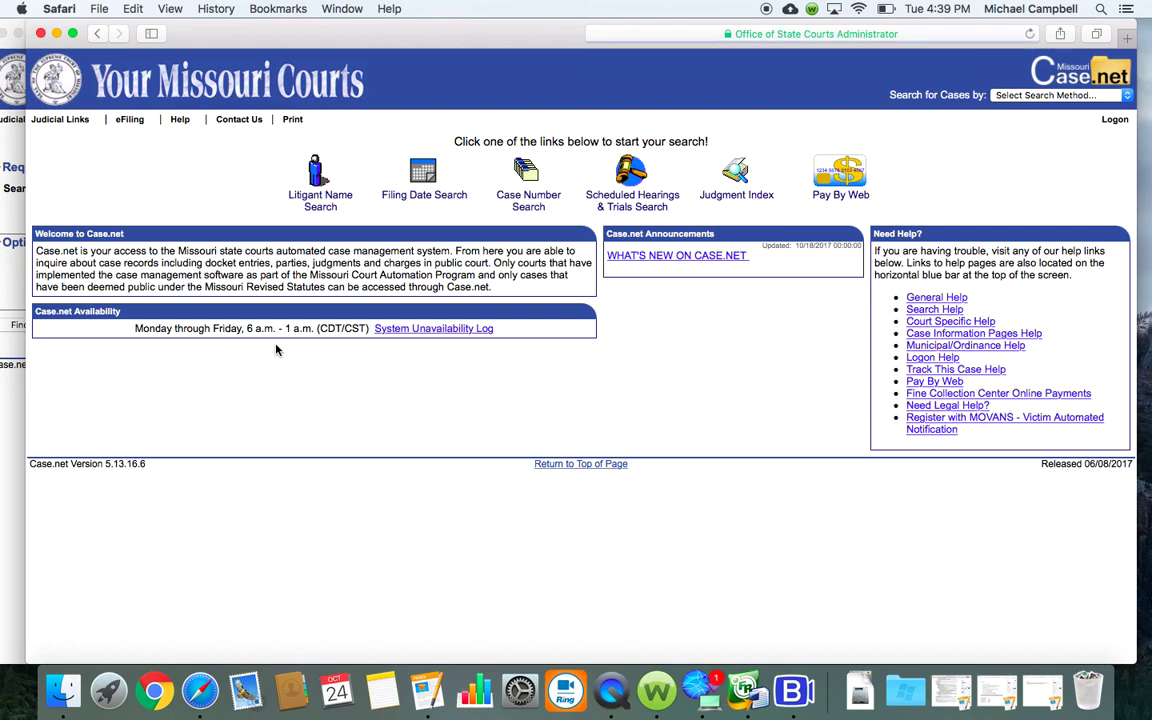
Start a Litigant Name Search and enter the litigant's last and first name.
{"action": "left_click", "coordinate": [331, 212]}
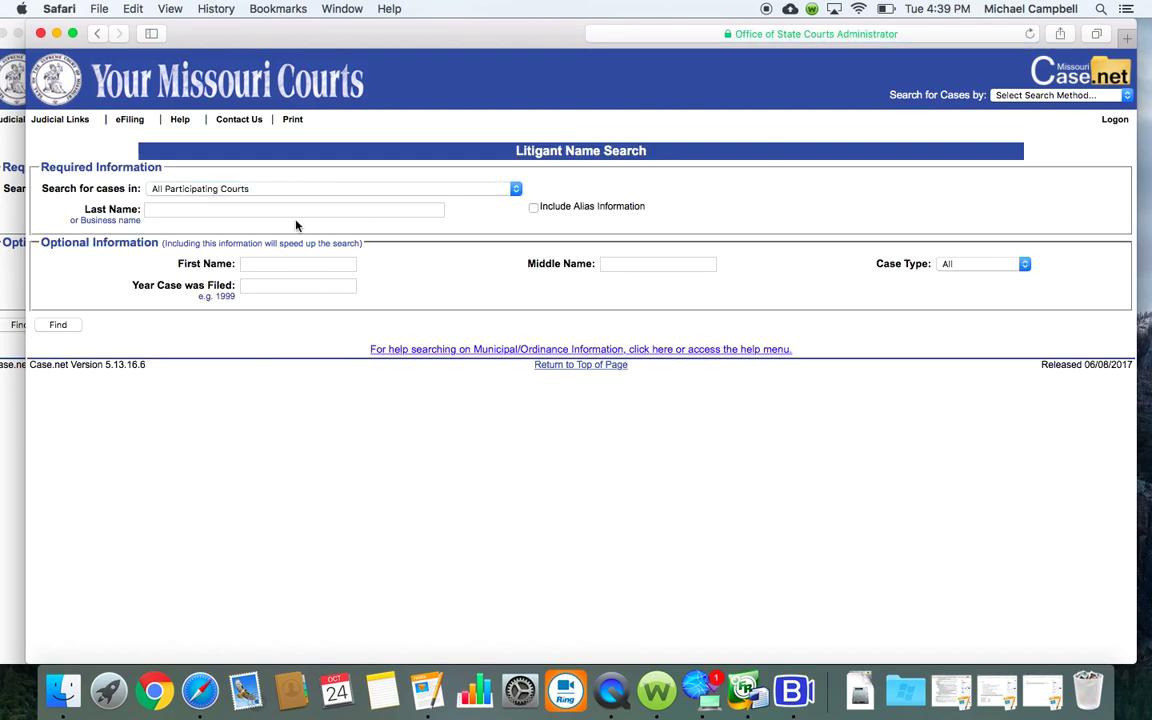
{"action": "left_click", "coordinate": [290, 209]}
{"action": "type", "text": "camp"}
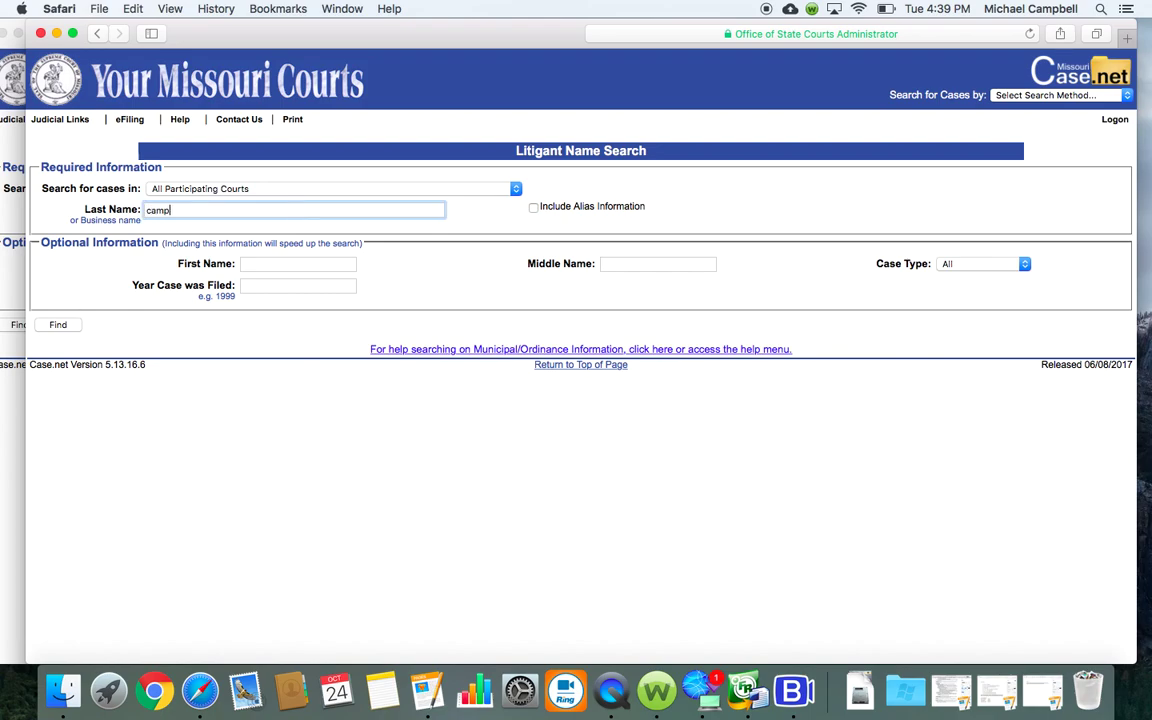
{"action": "type", "text": "bell"}
{"action": "key", "text": "Tab"}
{"action": "type", "text": "michael"}
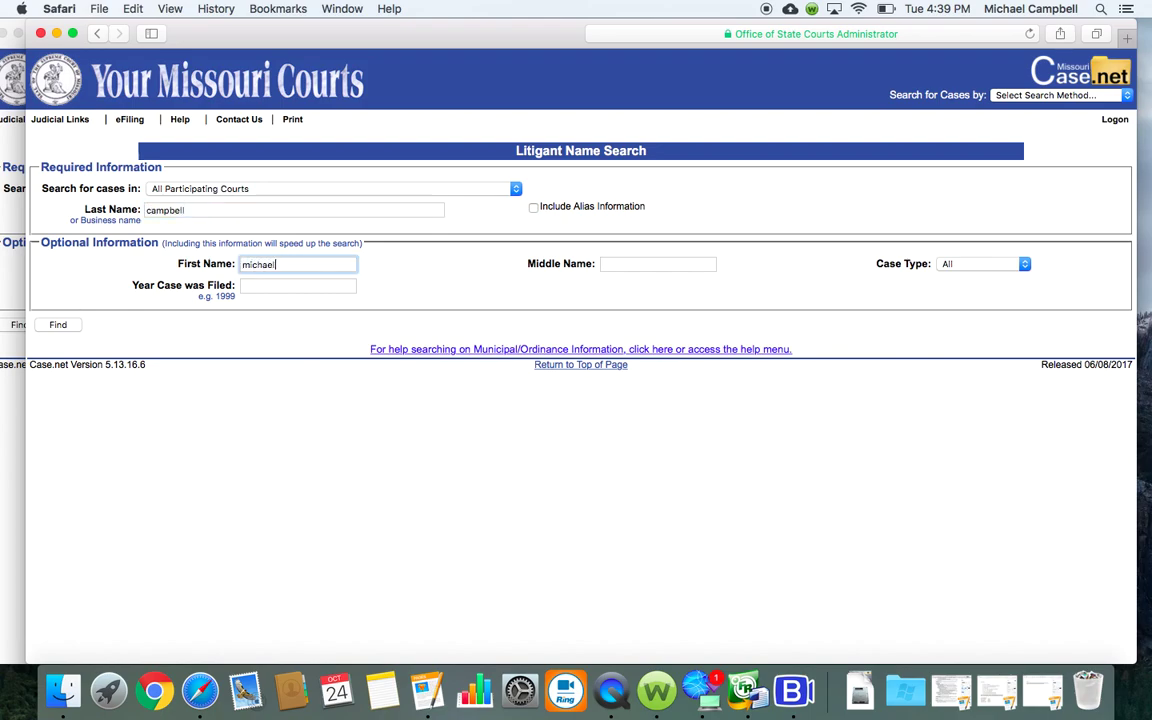
{"action": "left_click", "coordinate": [607, 296]}
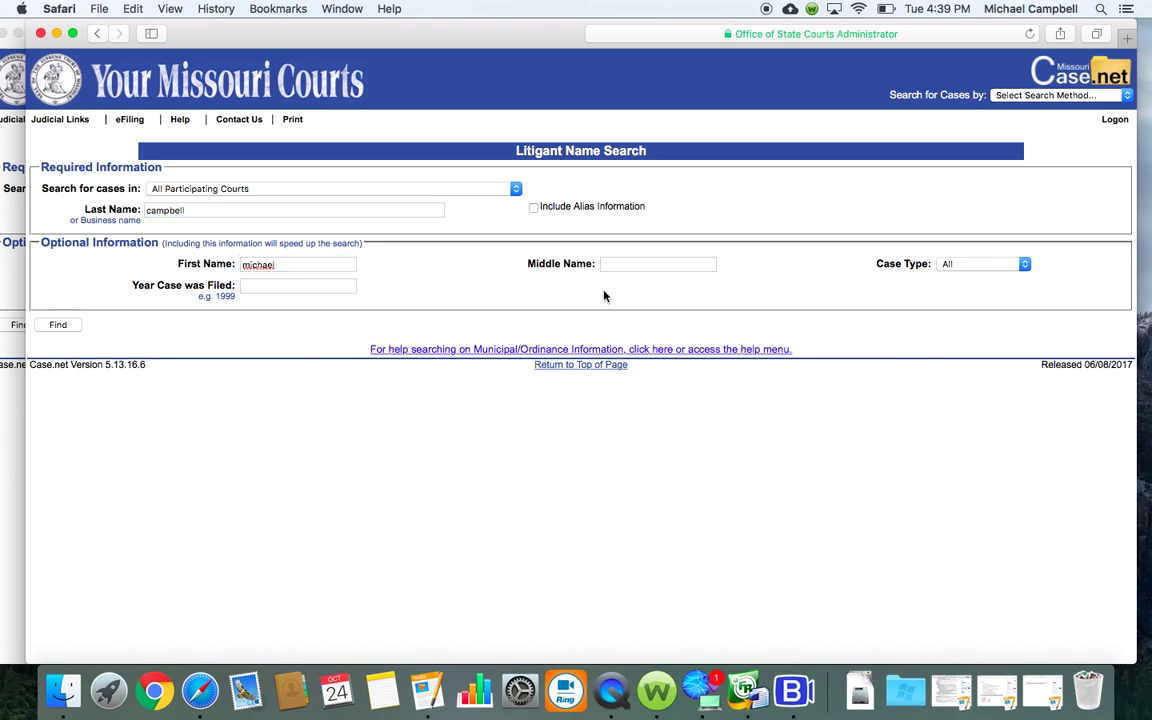
Set Case Type to Criminal and the court to 13th Judicial Circuit (Boone & Callaway Counties).
{"action": "left_click", "coordinate": [955, 266]}
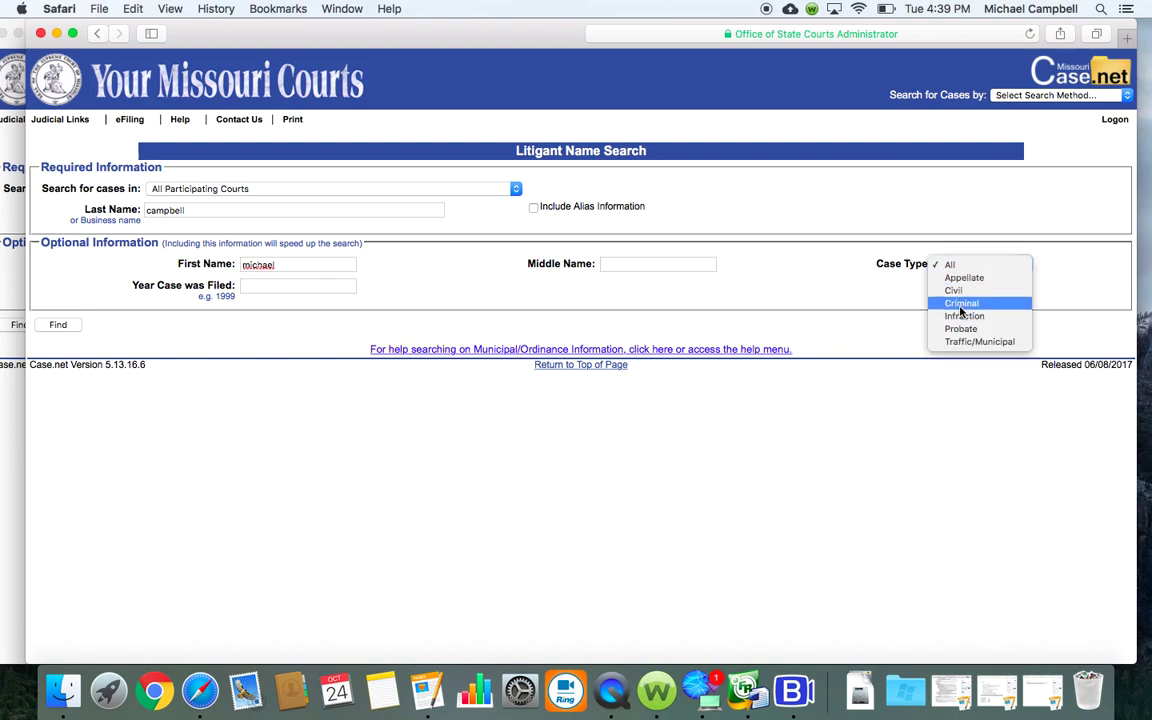
{"action": "left_click", "coordinate": [960, 304]}
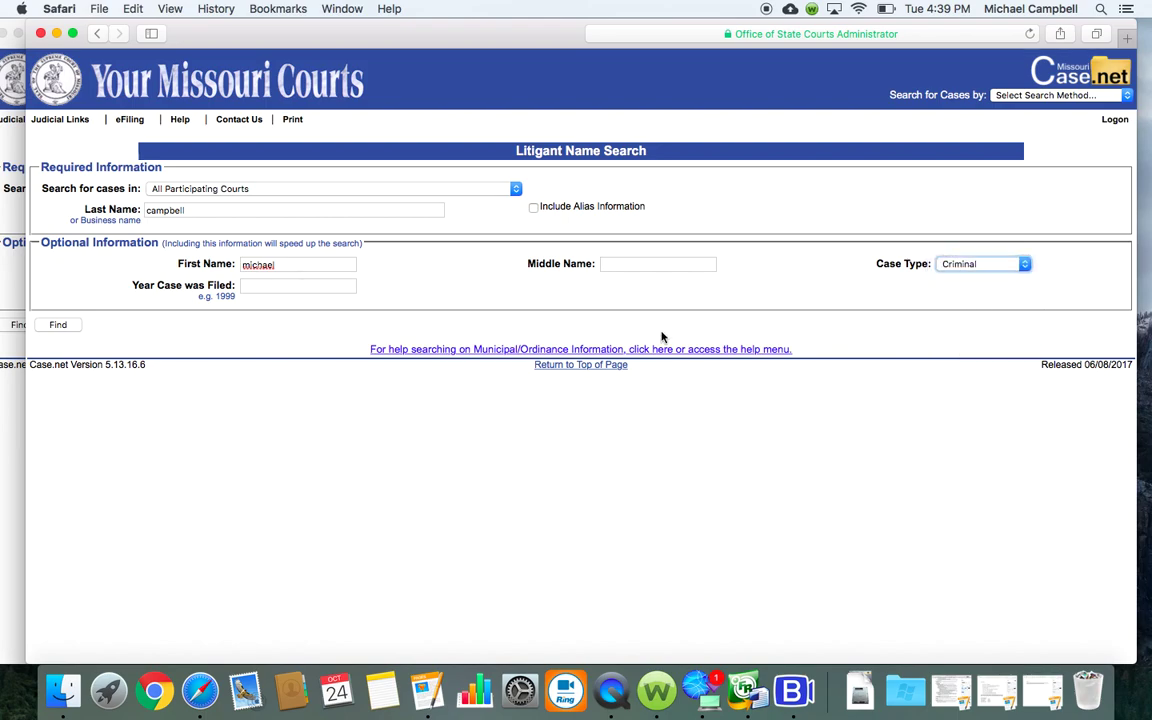
{"action": "left_click", "coordinate": [437, 191]}
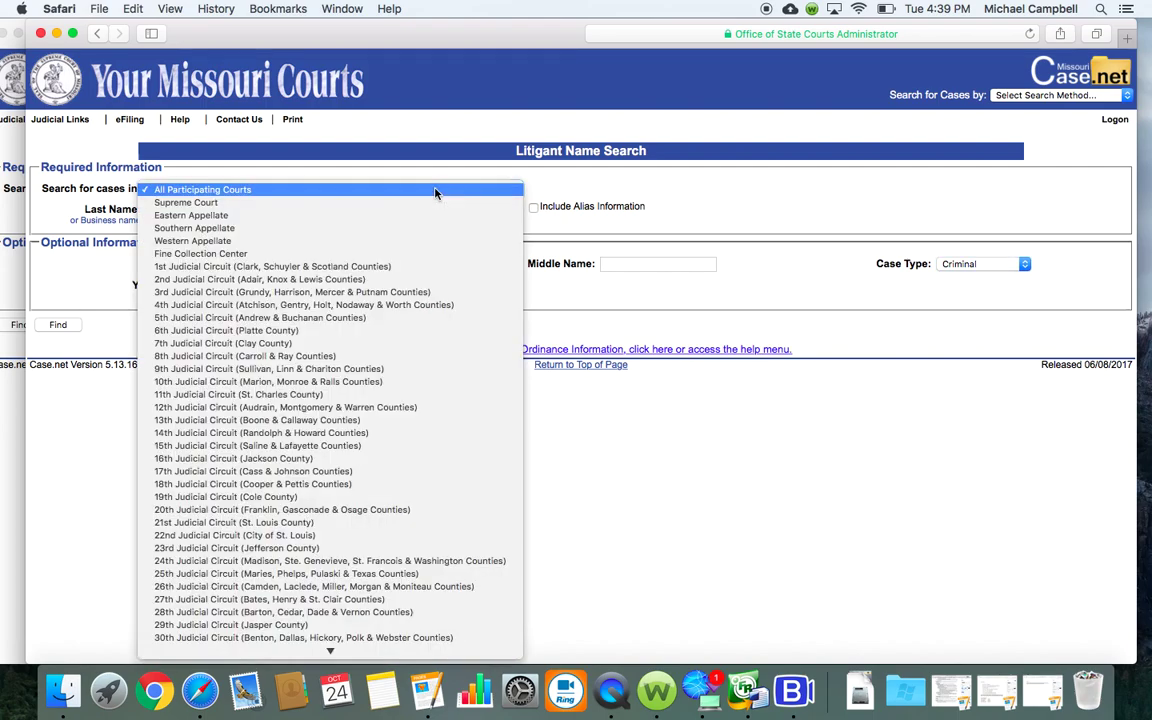
{"action": "left_click", "coordinate": [389, 420]}
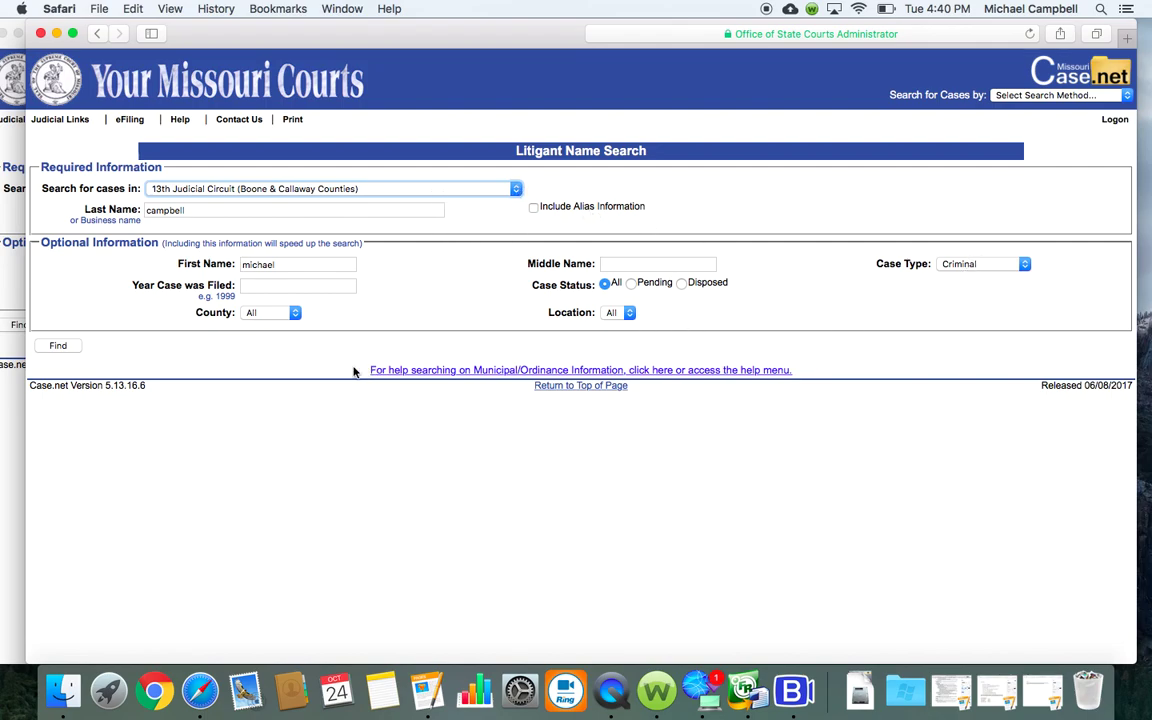
Run the name search and open the first of the five criminal case results.
{"action": "left_click", "coordinate": [66, 347]}
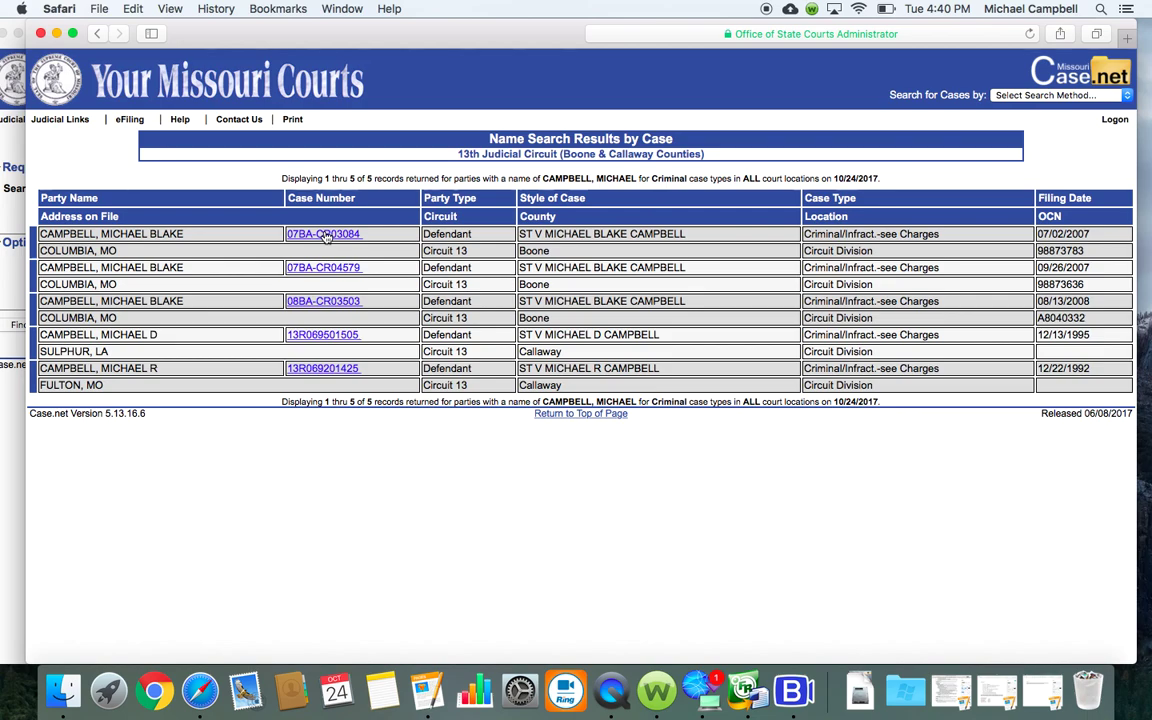
{"action": "left_click", "coordinate": [324, 234]}
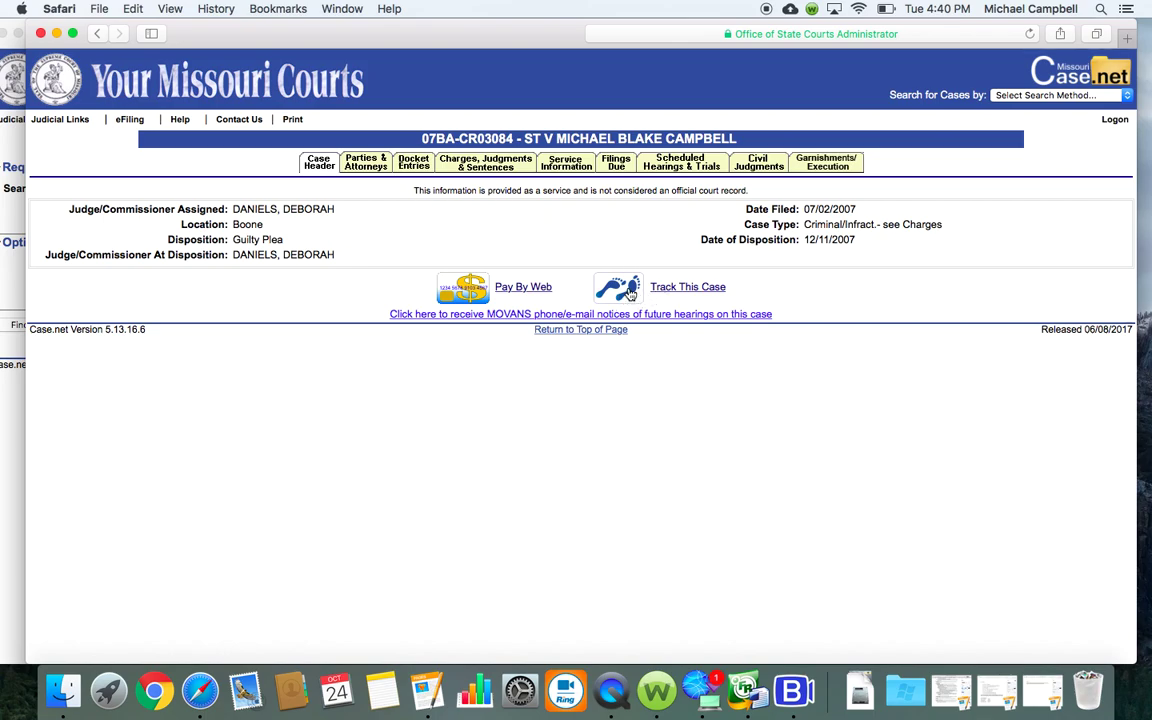
Open Track This Case for the Boone case and tick Text Notification (Optional).
{"action": "left_click", "coordinate": [685, 287]}
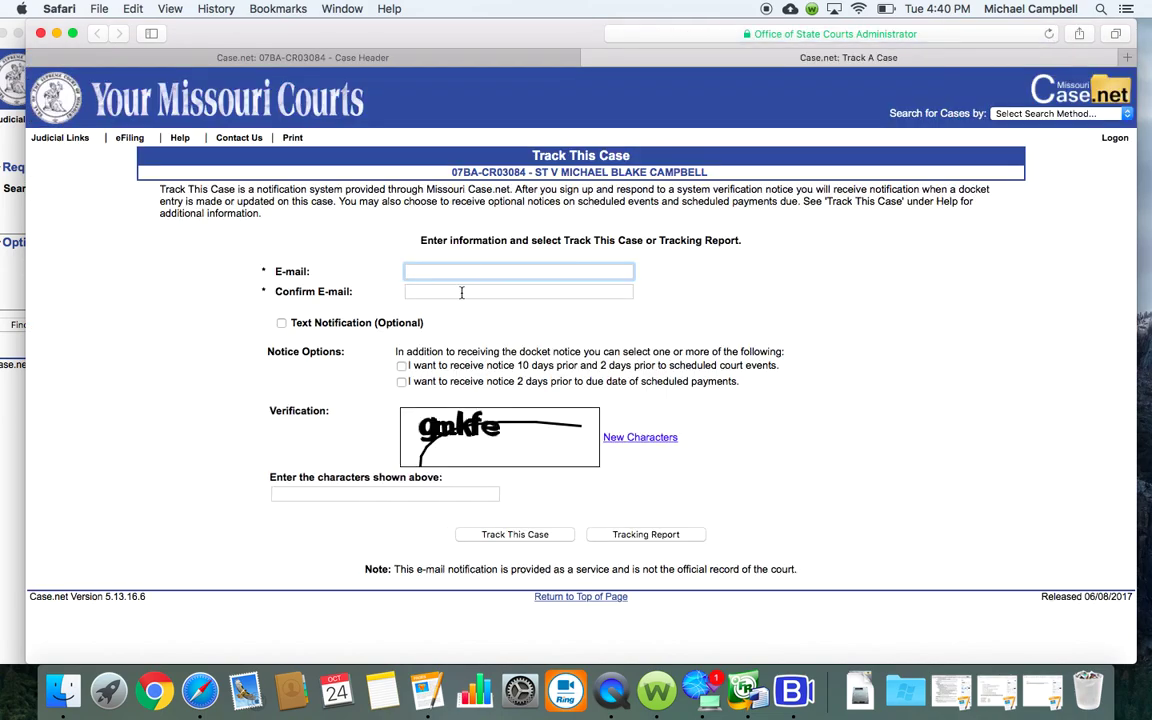
{"action": "left_click", "coordinate": [281, 323]}
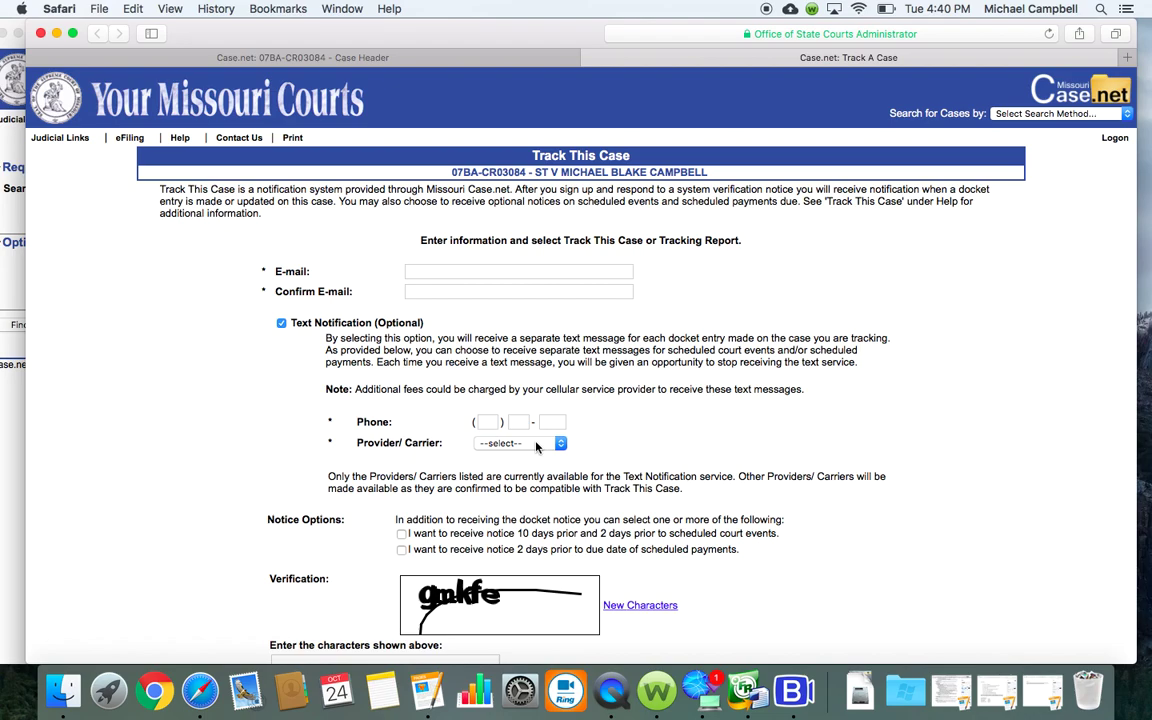
{"action": "scroll", "coordinate": [535, 444], "scroll_direction": "down", "scroll_amount": 1}
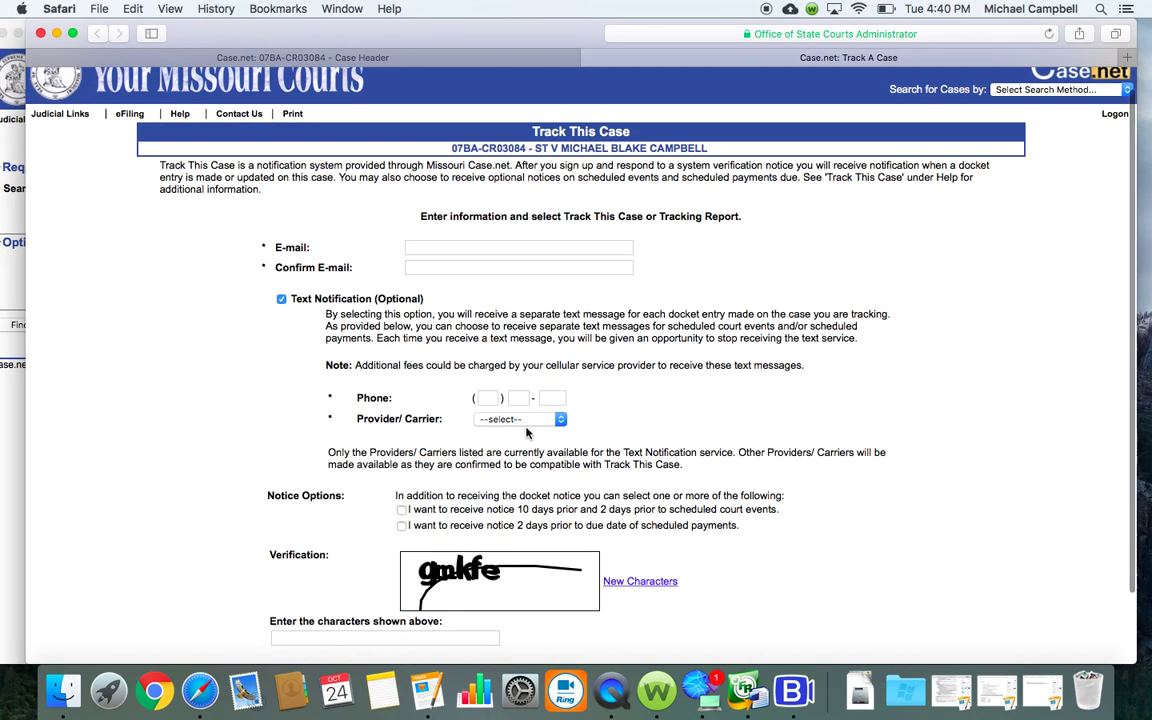
{"action": "scroll", "coordinate": [460, 430], "scroll_direction": "down", "scroll_amount": 3}
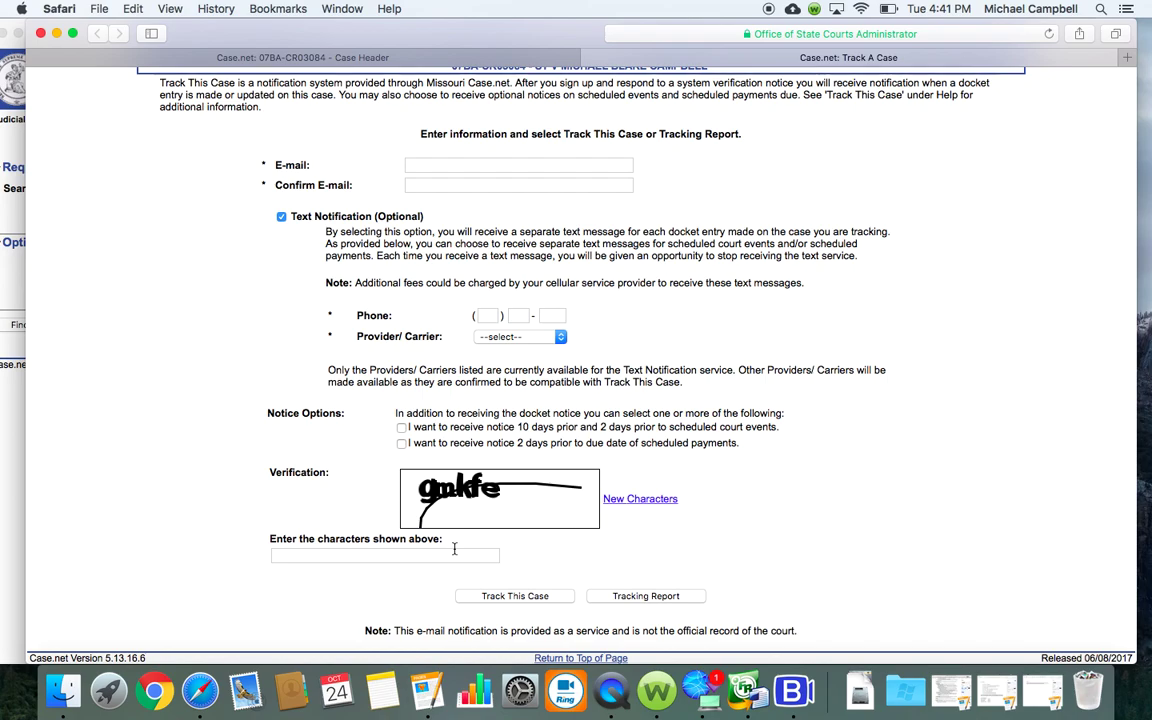
{"action": "scroll", "coordinate": [454, 549], "scroll_direction": "up", "scroll_amount": 3}
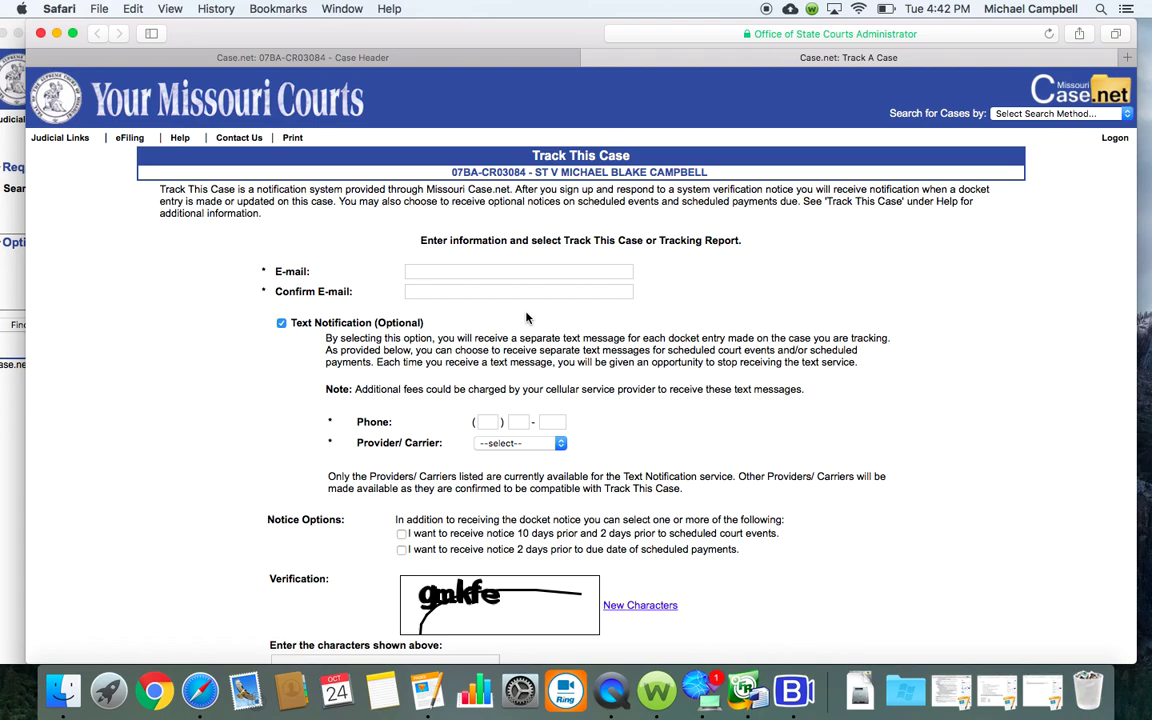
{"action": "scroll", "coordinate": [527, 318], "scroll_direction": "down", "scroll_amount": 2}
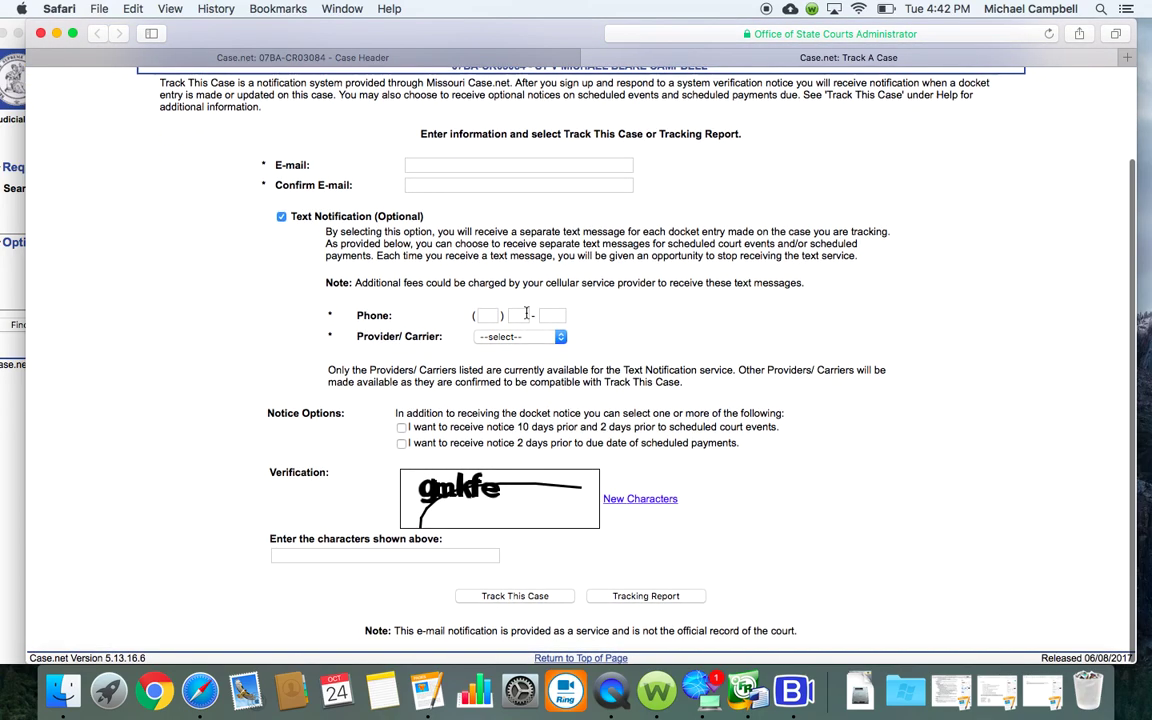